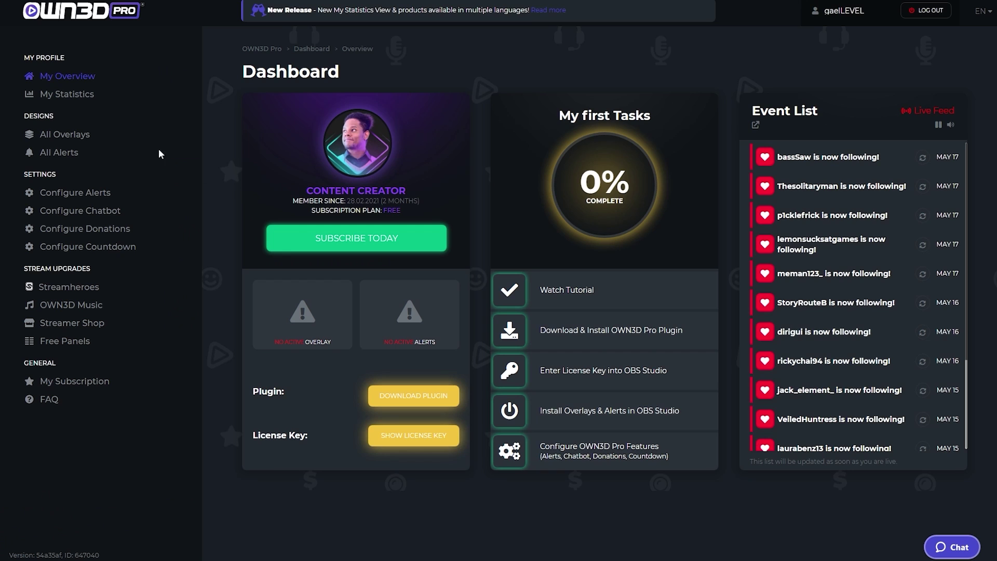
- Open OWN3D Pro's Free Panels page and scroll through the Streamheroes card game description
left_click(55, 99)
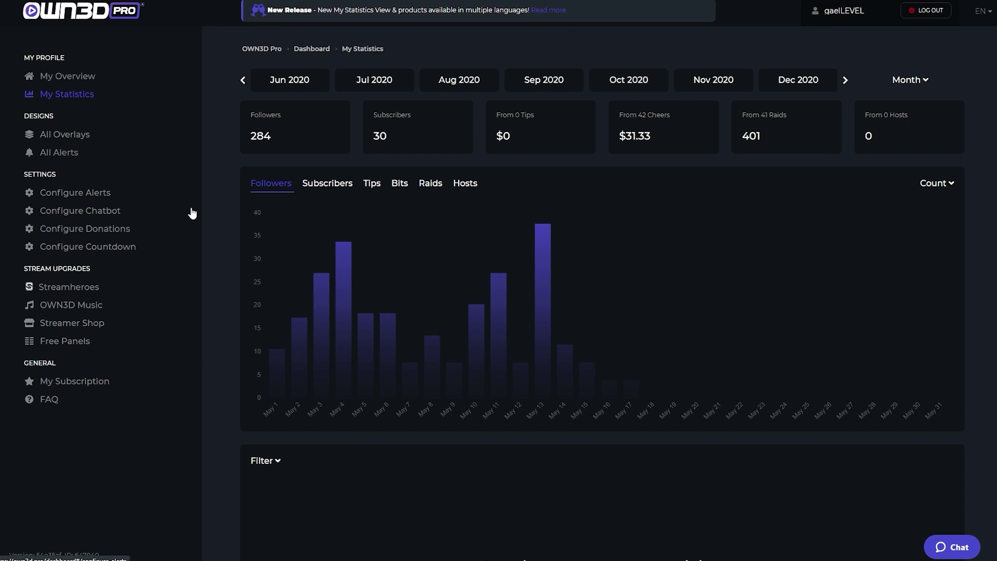
left_click(64, 343)
scroll(216, 320, "down", 3)
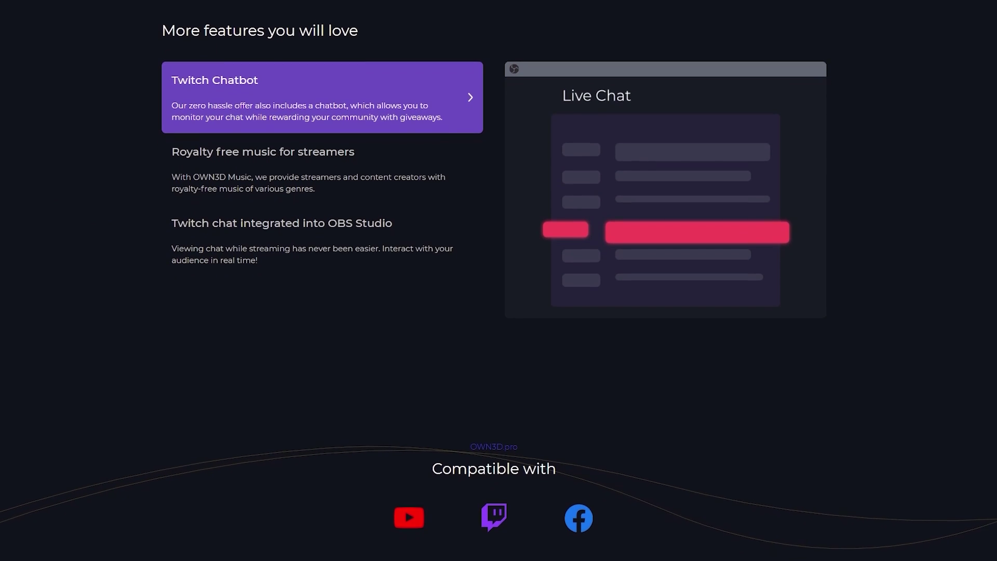
scroll(499, 280, "down", 1)
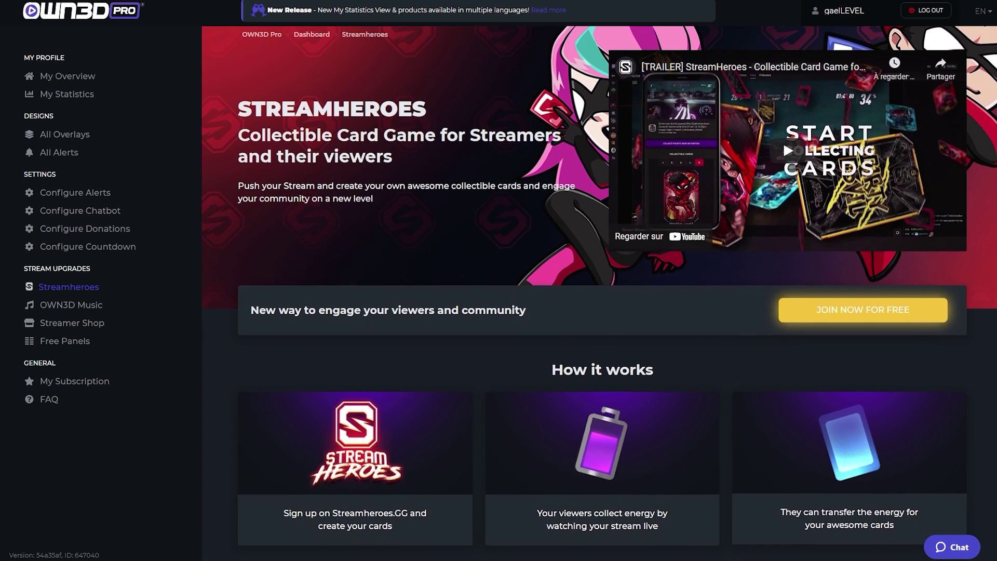
scroll(597, 290, "down", 1)
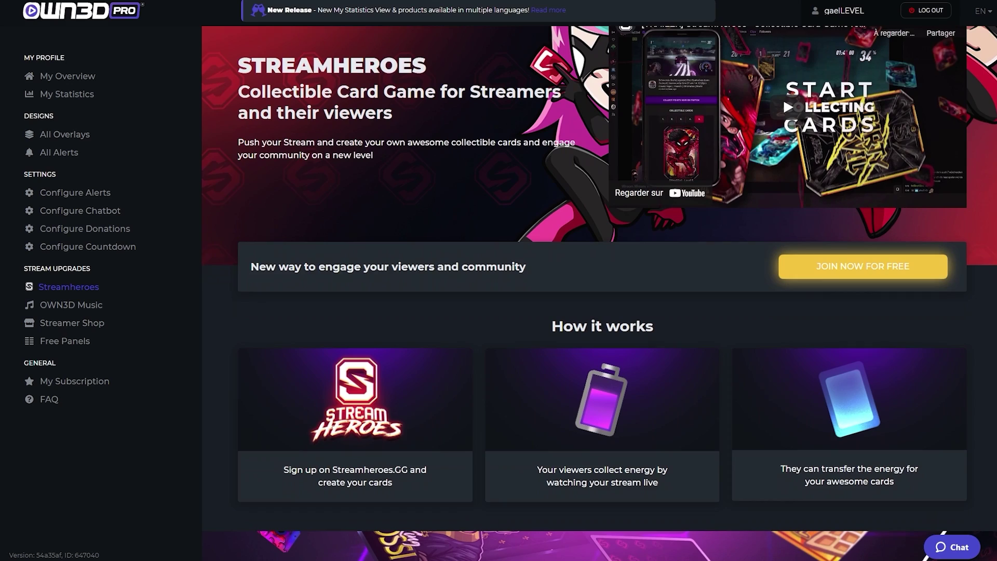
scroll(783, 102, "down", 1)
scroll(783, 103, "down", 1)
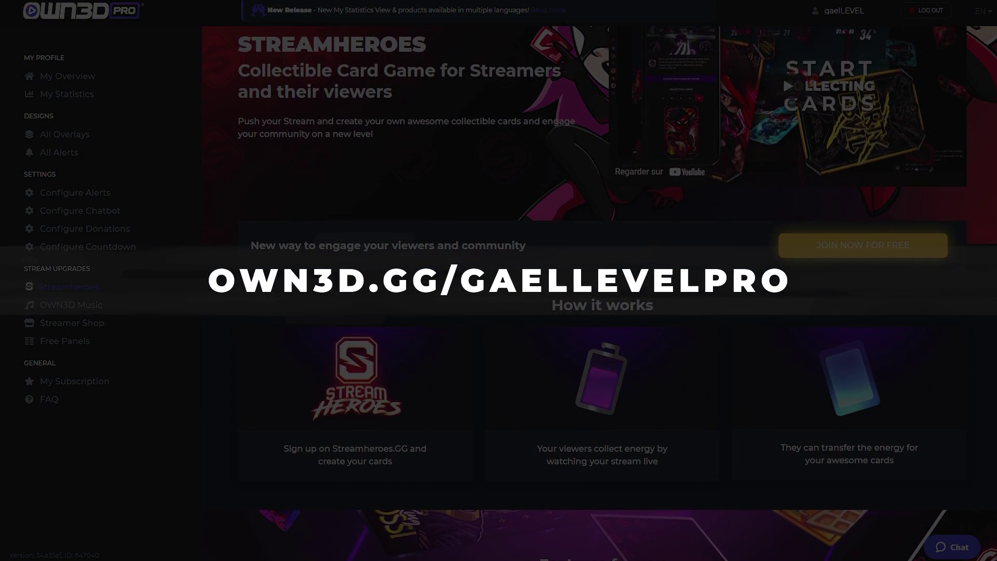
scroll(597, 291, "down", 1)
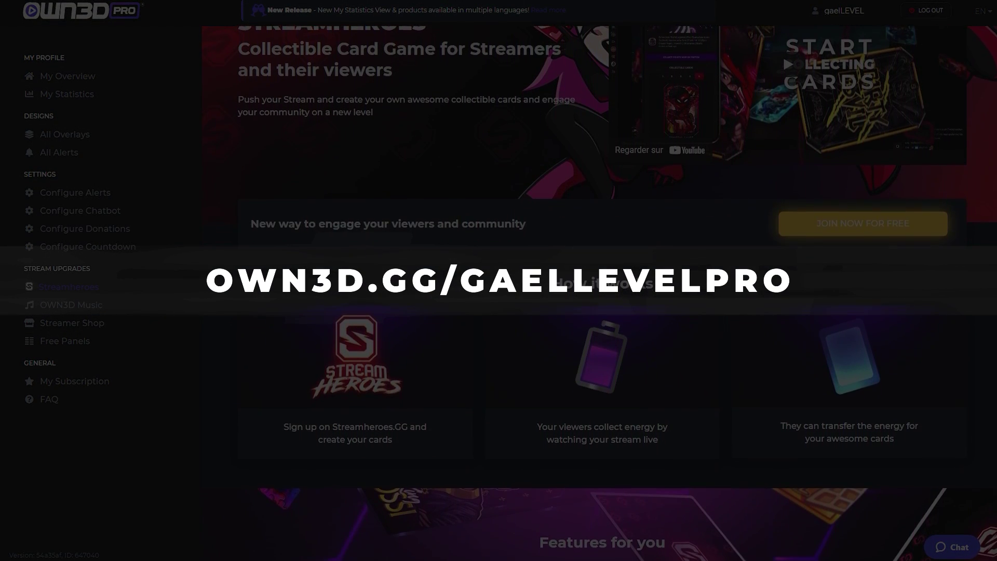
scroll(597, 290, "down", 1)
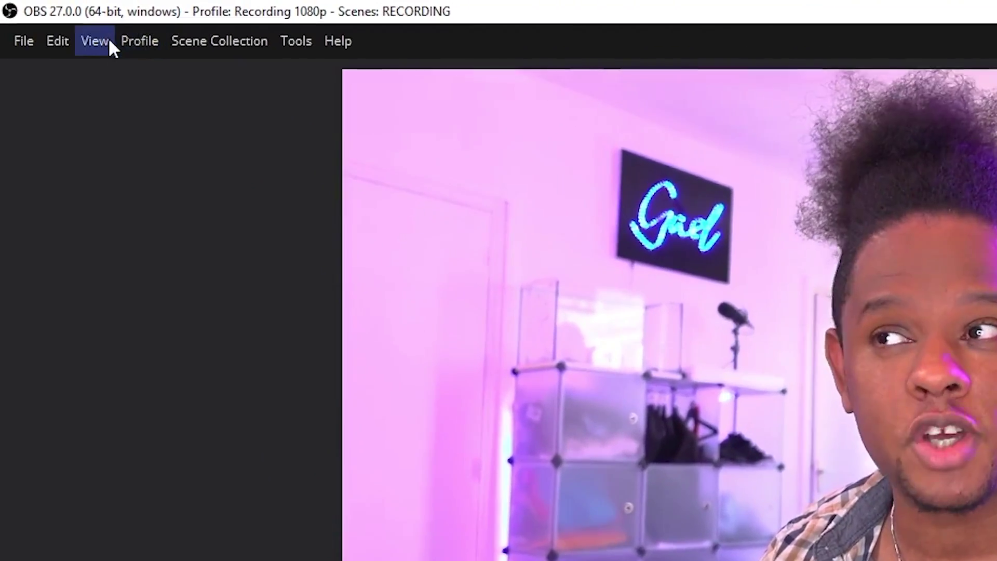
- Add a new profile named 'record' with the auto-configuration wizard enabled
left_click(83, 25)
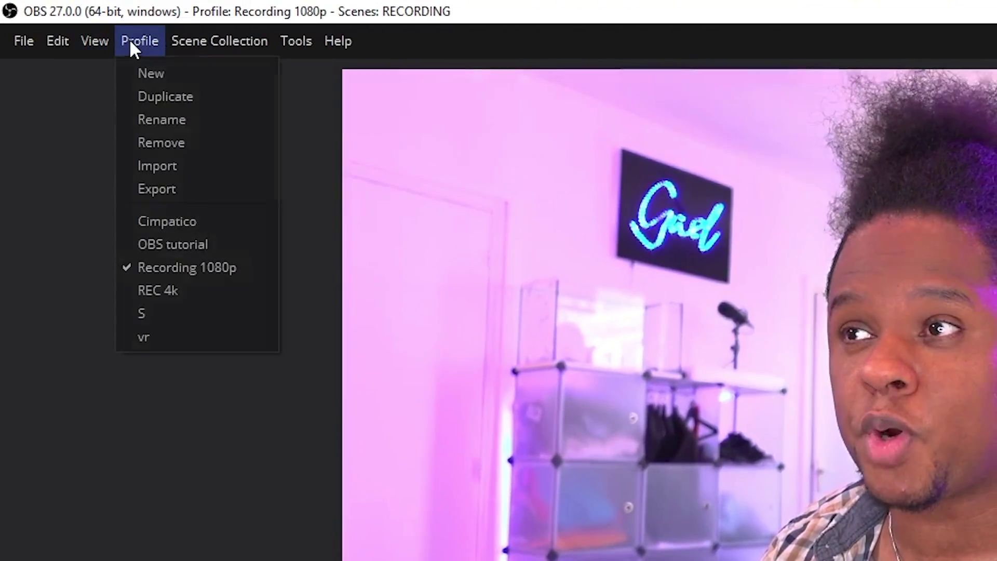
left_click(141, 73)
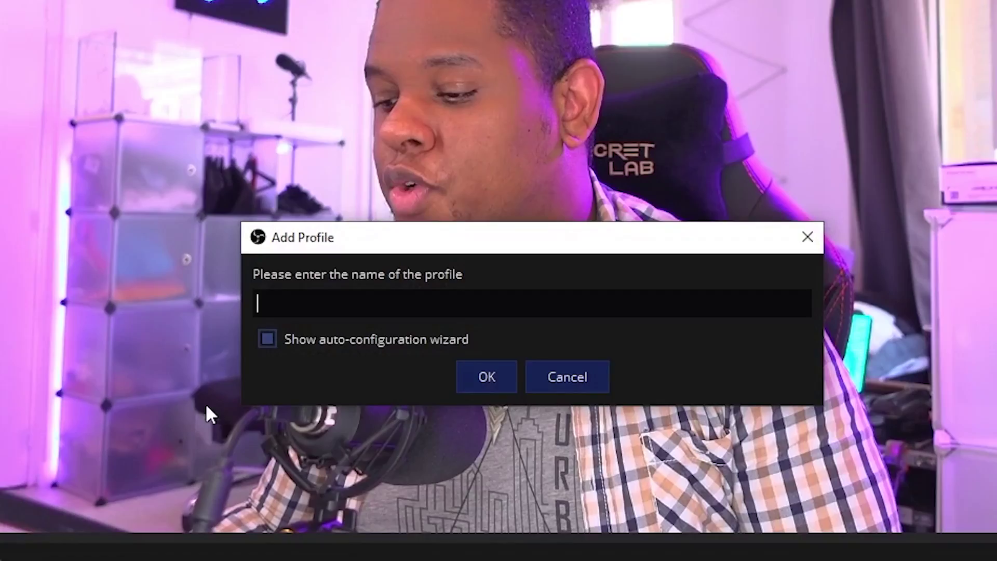
type("record")
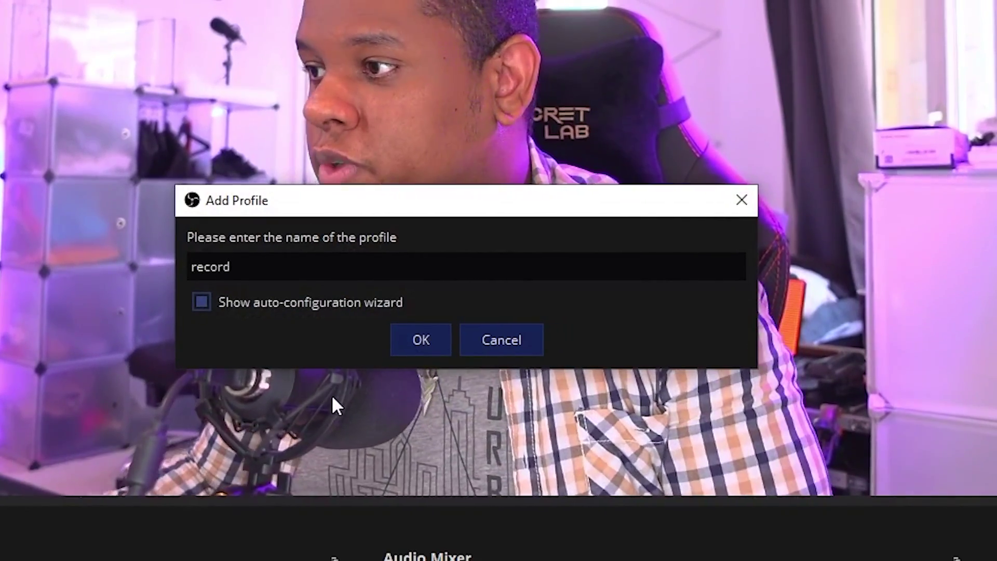
key("Return")
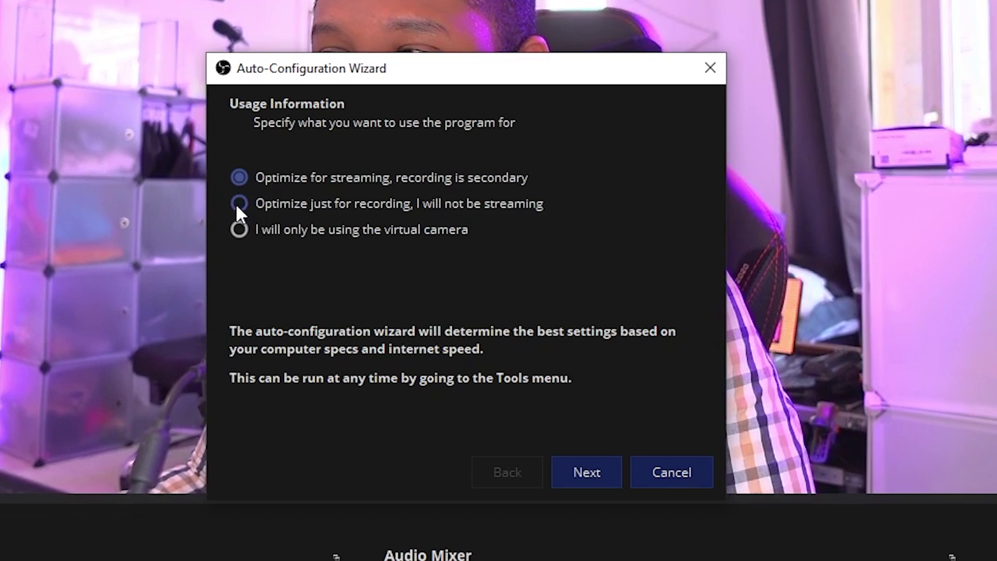
- Optimize for recording only, keep 1920x1080 at 60 FPS, and apply the recommended settings
left_click(237, 204)
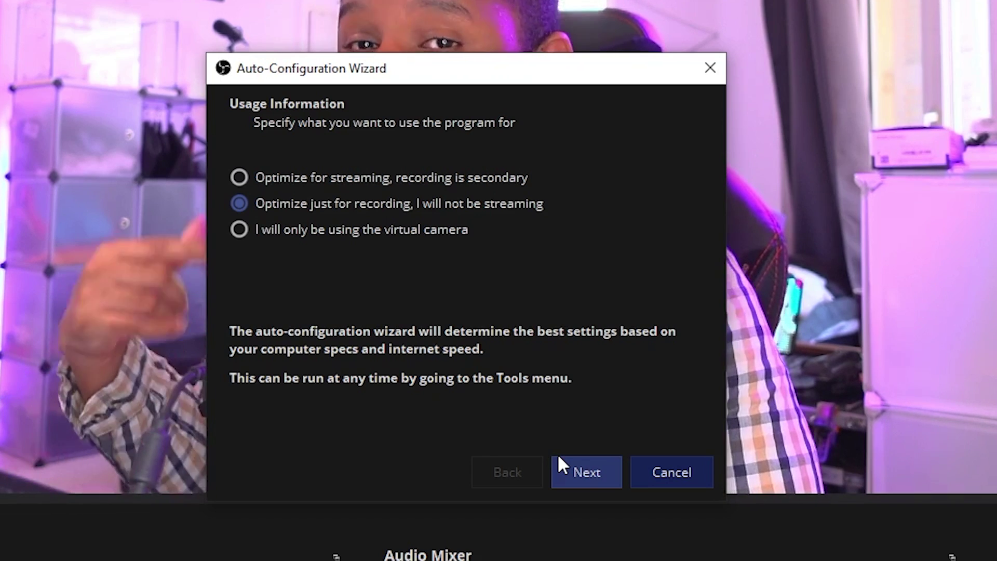
left_click(561, 468)
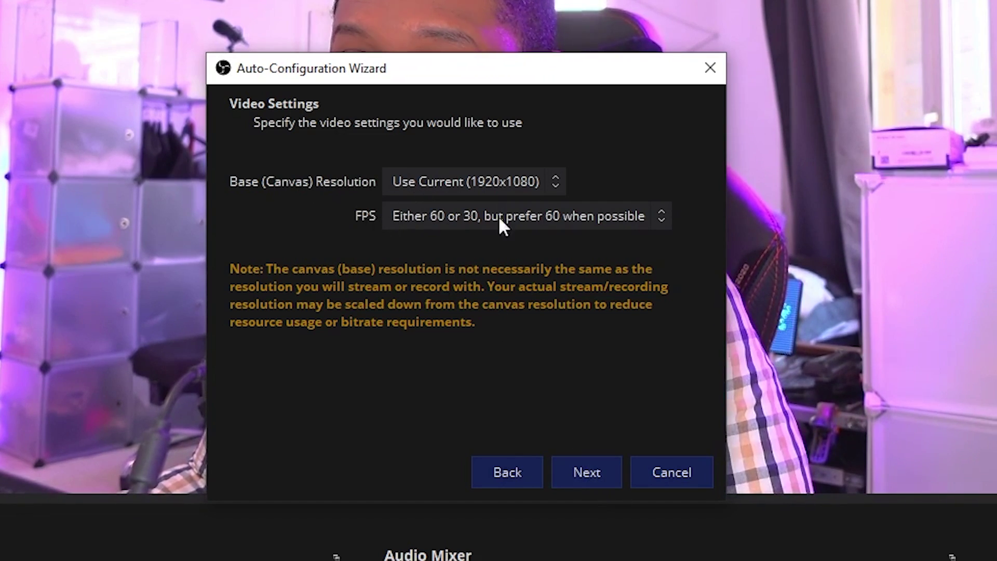
left_click(573, 474)
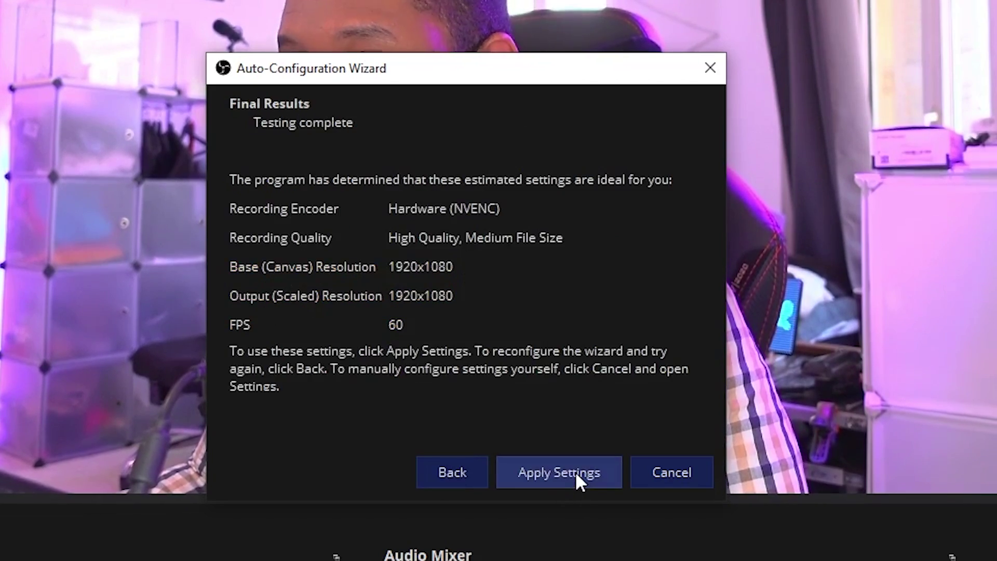
left_click(575, 471)
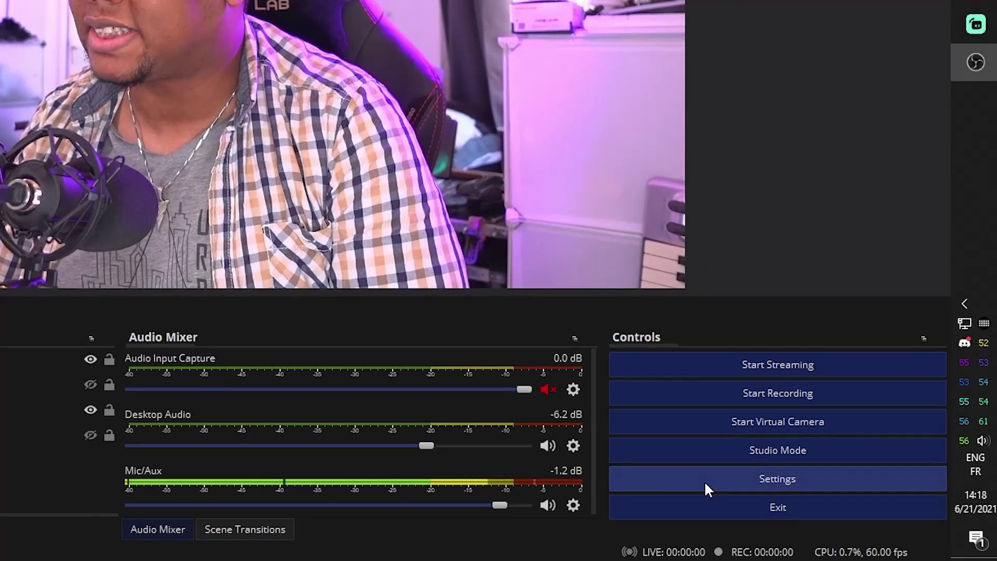
- In Settings, preview the Rachni theme, revert to Acri, and show the Stream page with Twitch
left_click(704, 481)
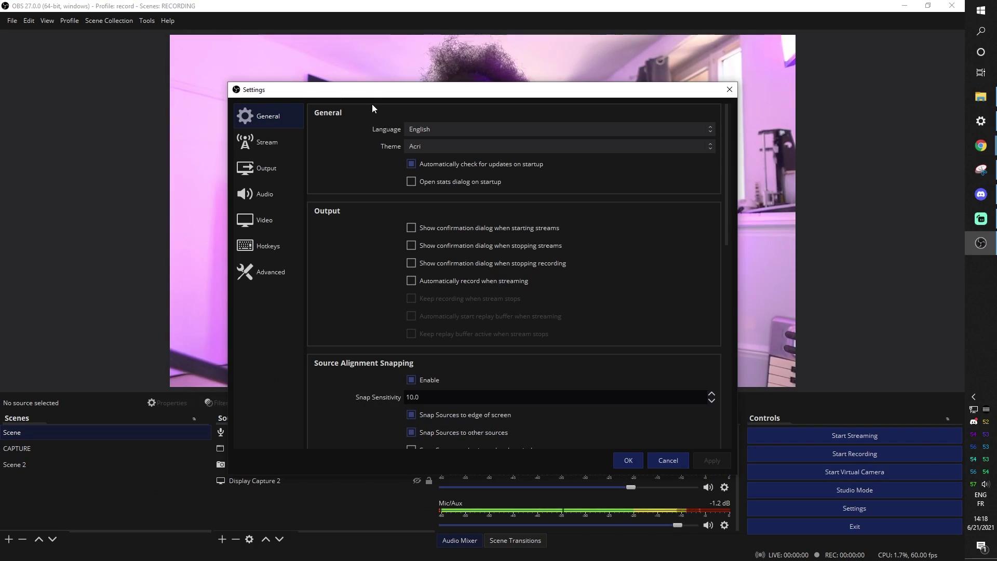
left_click_drag(329, 78, 276, 66)
left_click(340, 119)
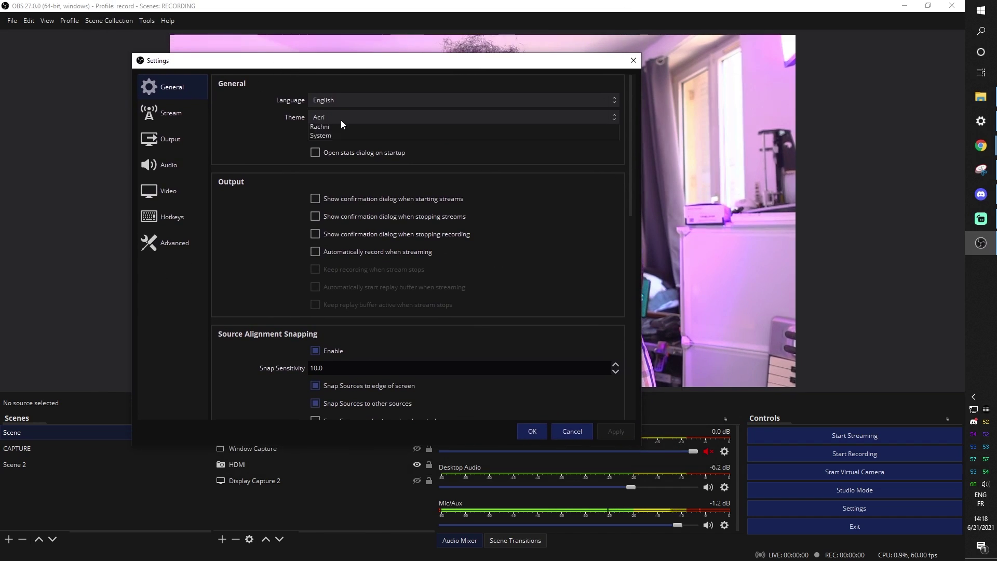
left_click(335, 128)
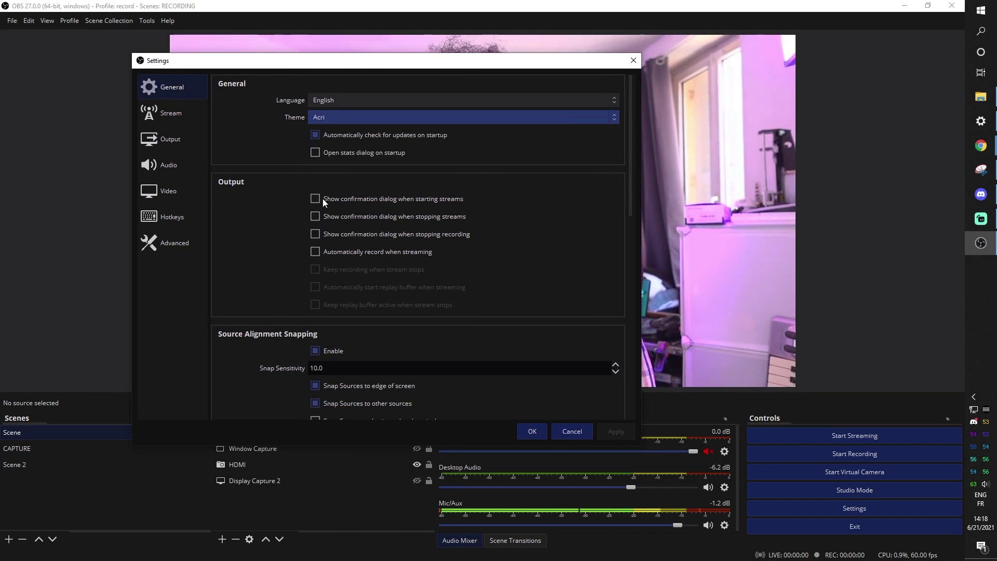
scroll(353, 120, "down", 1)
key("Down")
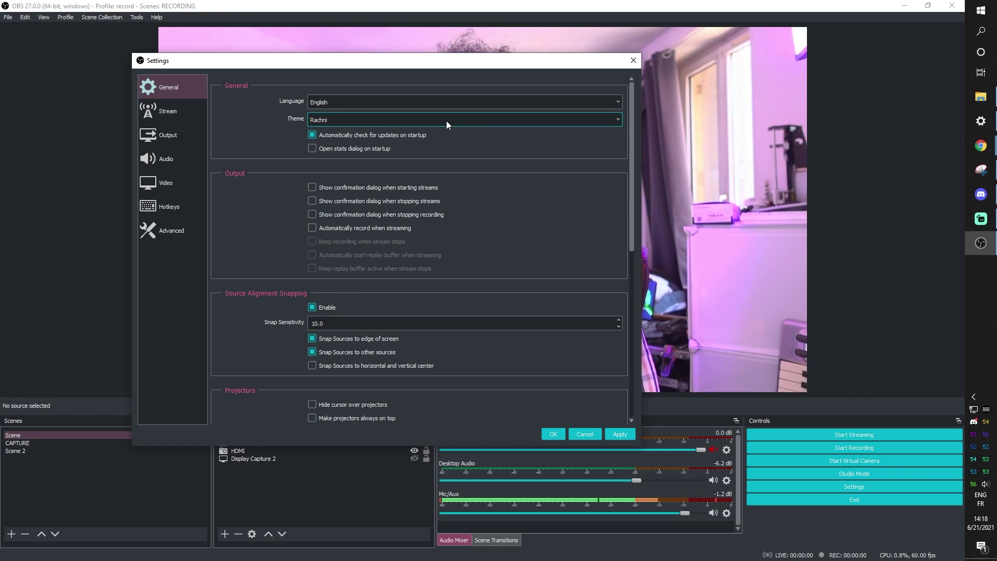
left_click(446, 121)
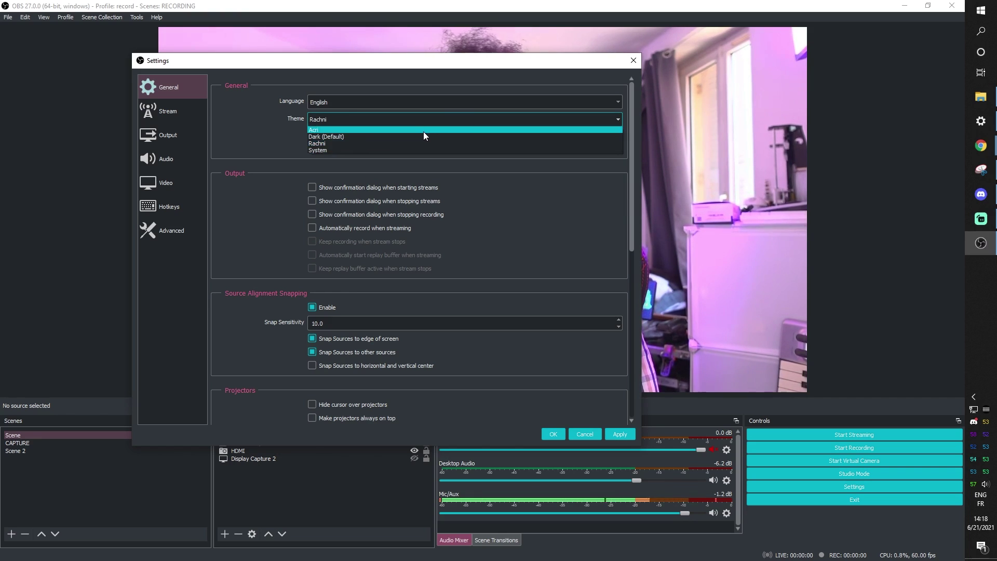
key("Escape")
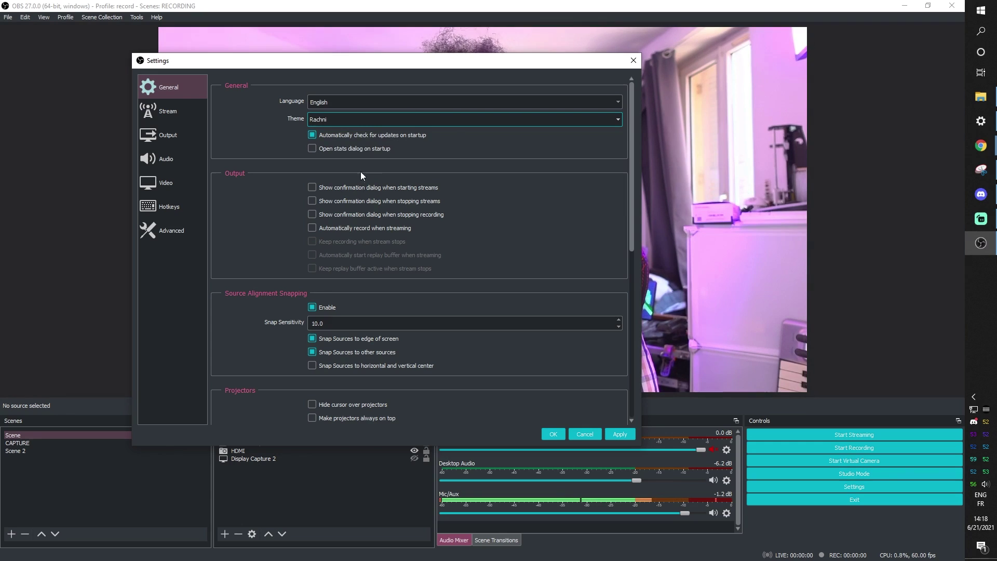
key("Up")
key("Up")
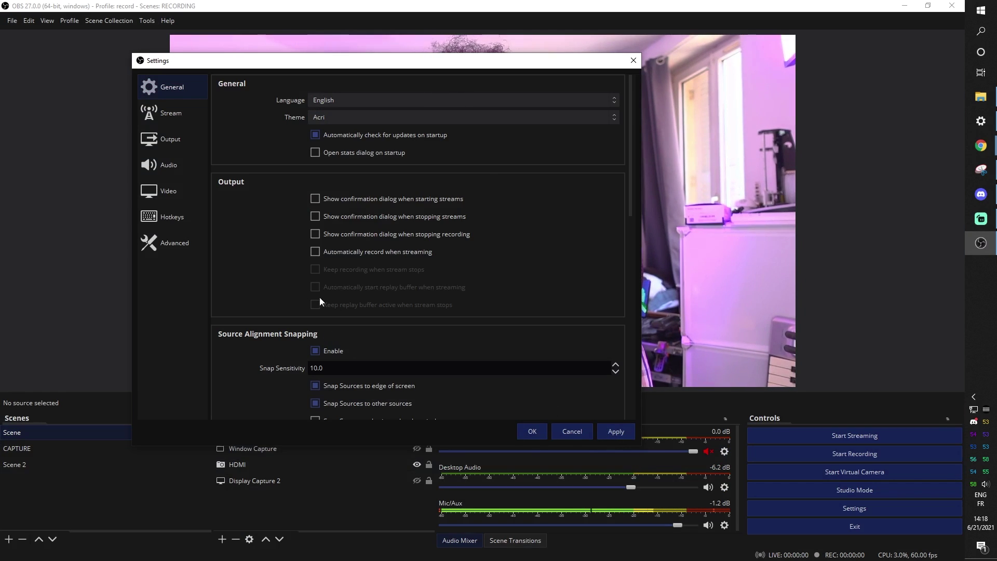
scroll(241, 296, "down", 5)
scroll(240, 295, "up", 5)
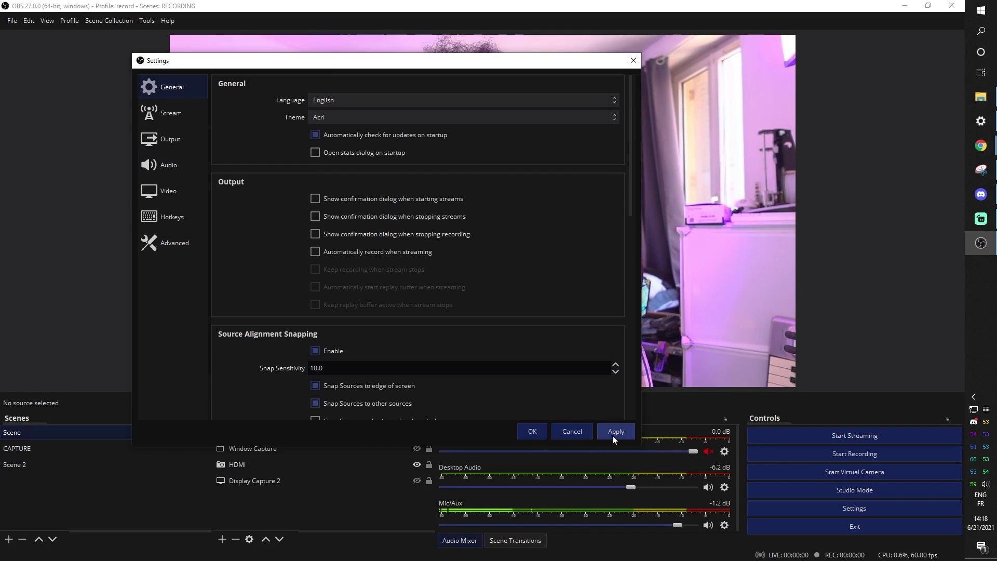
left_click(176, 111)
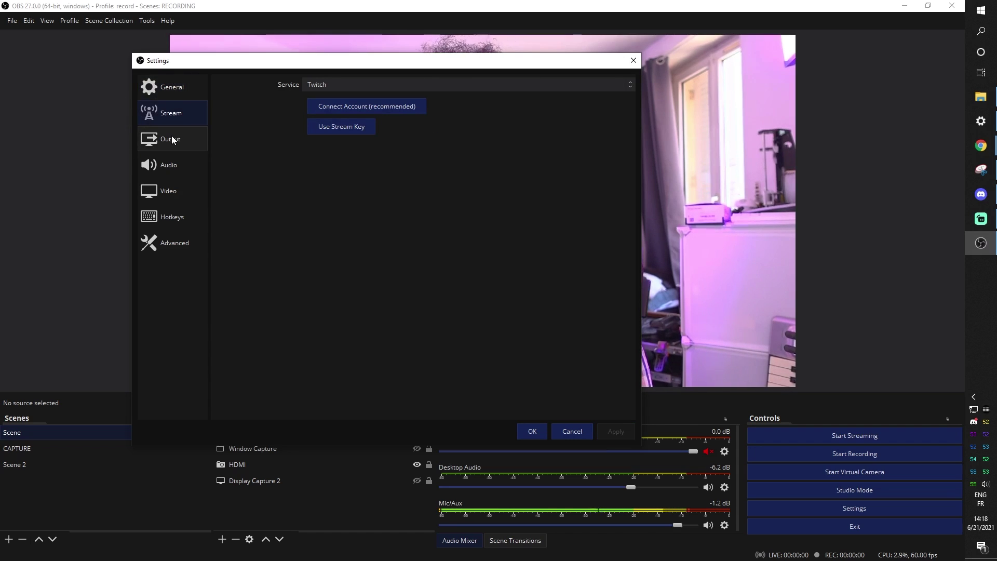
- Switch the Output settings mode from Simple to Advanced
left_click(173, 140)
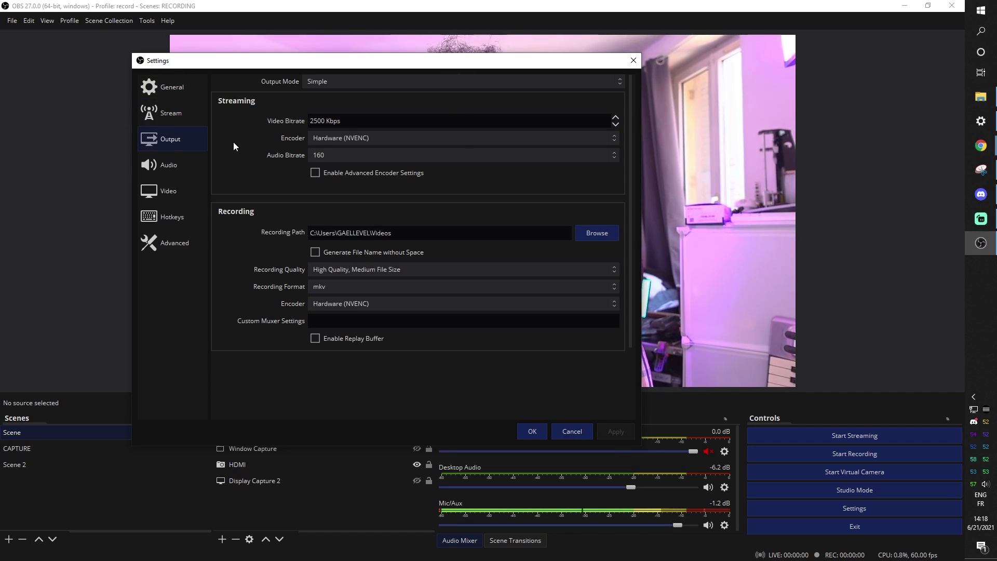
left_click_drag(311, 60, 365, 77)
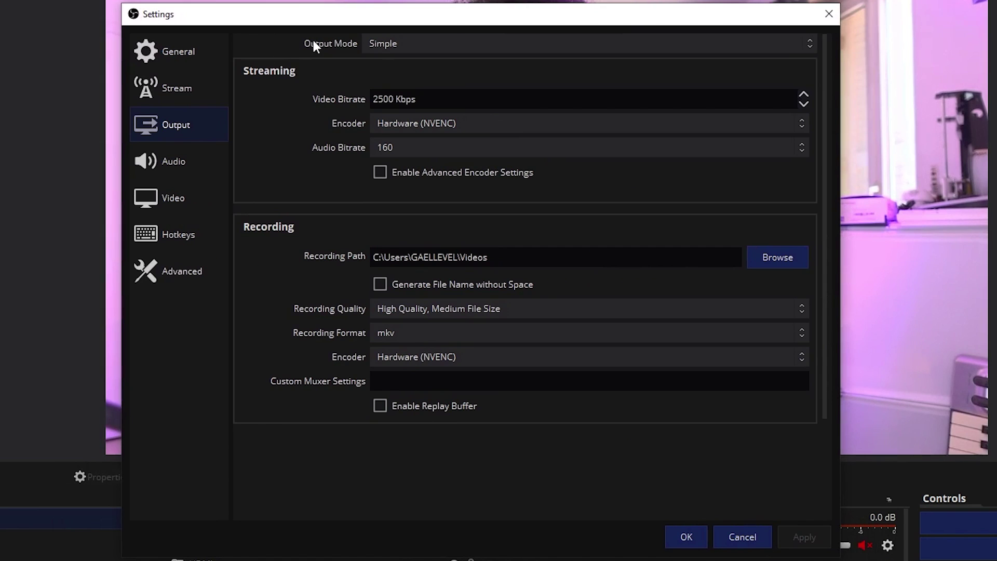
left_click(432, 44)
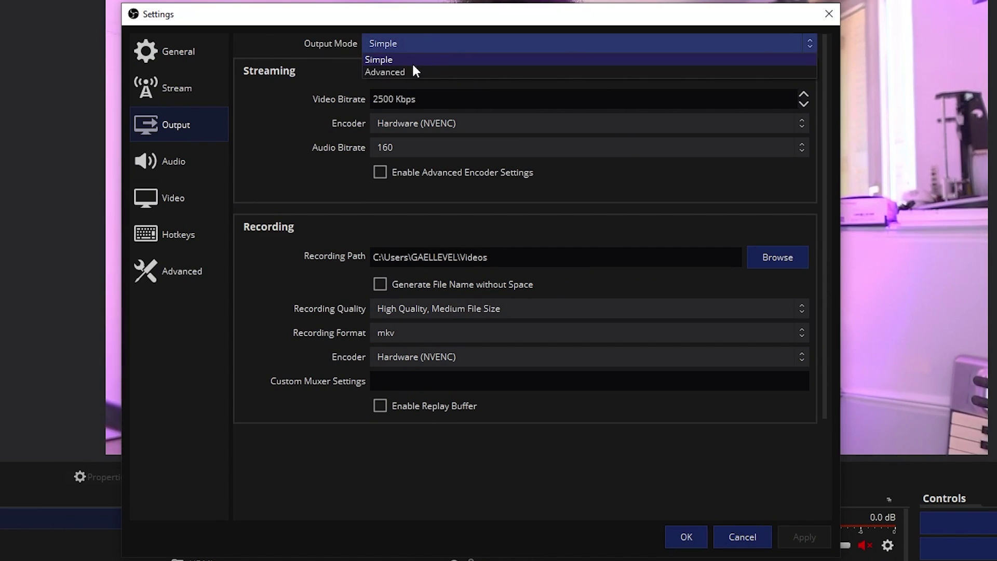
left_click(404, 71)
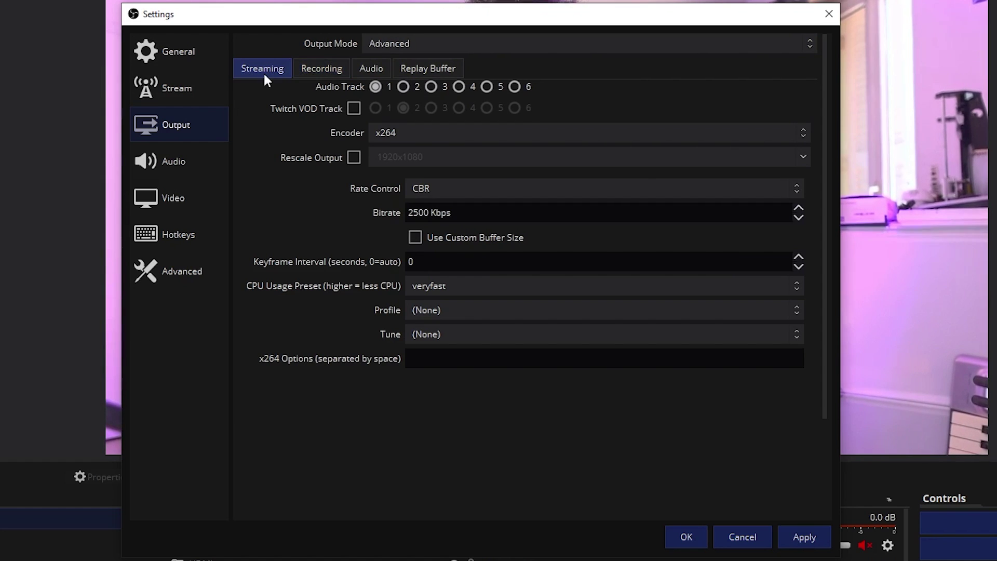
- Set the Recording Format to mp4
left_click(313, 70)
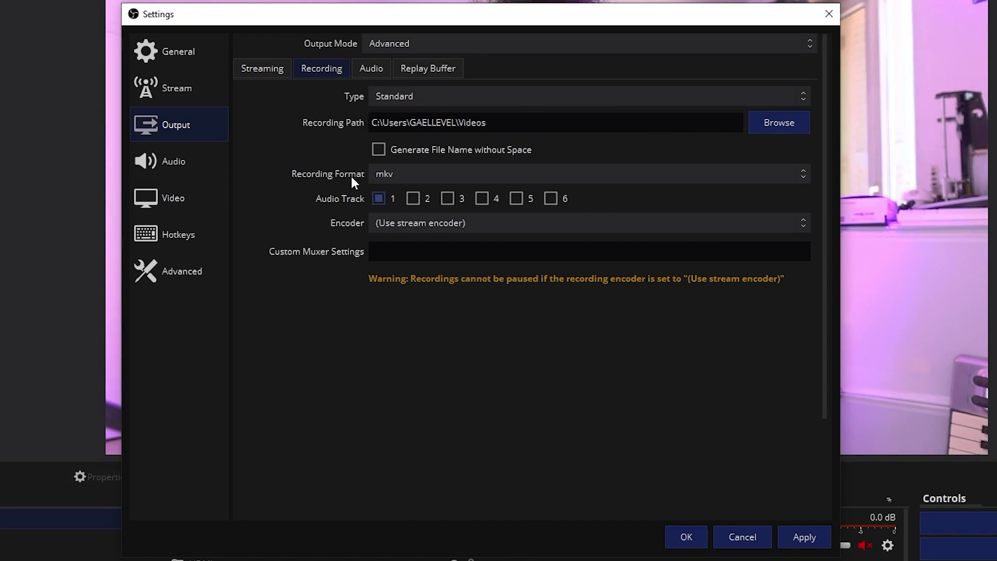
left_click(542, 176)
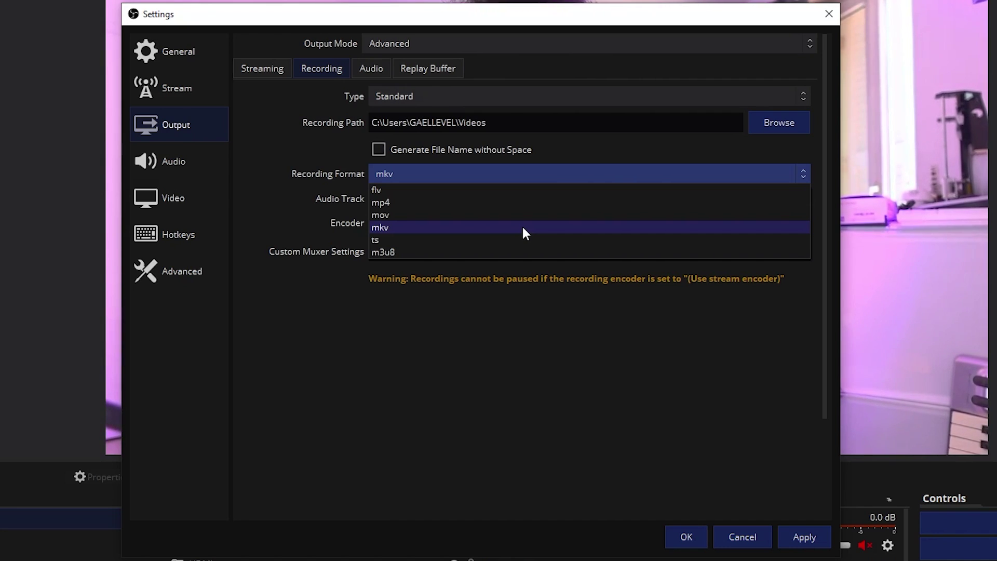
left_click(461, 202)
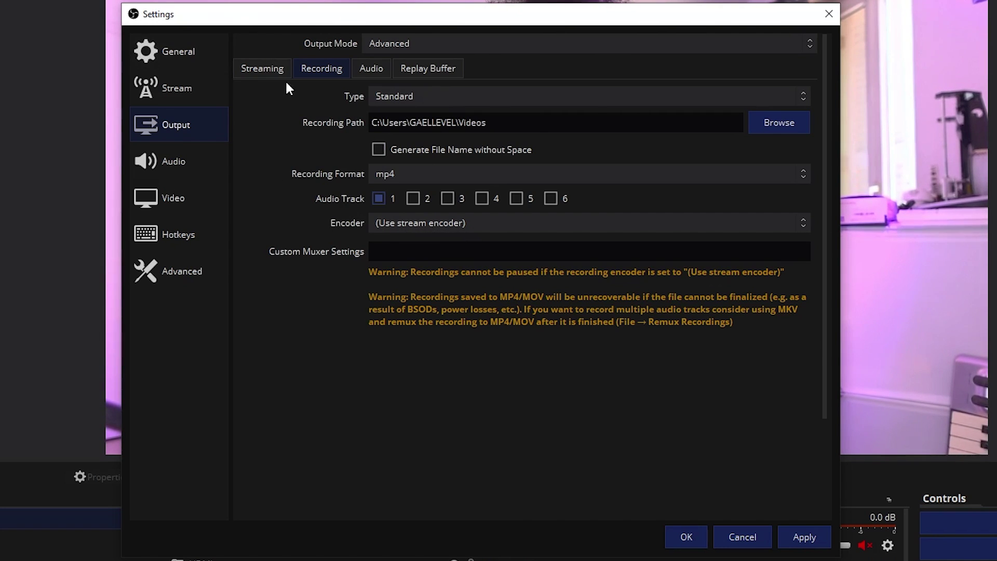
- Set the recording encoder to NVIDIA NVENC H.264 (new)
left_click(556, 229)
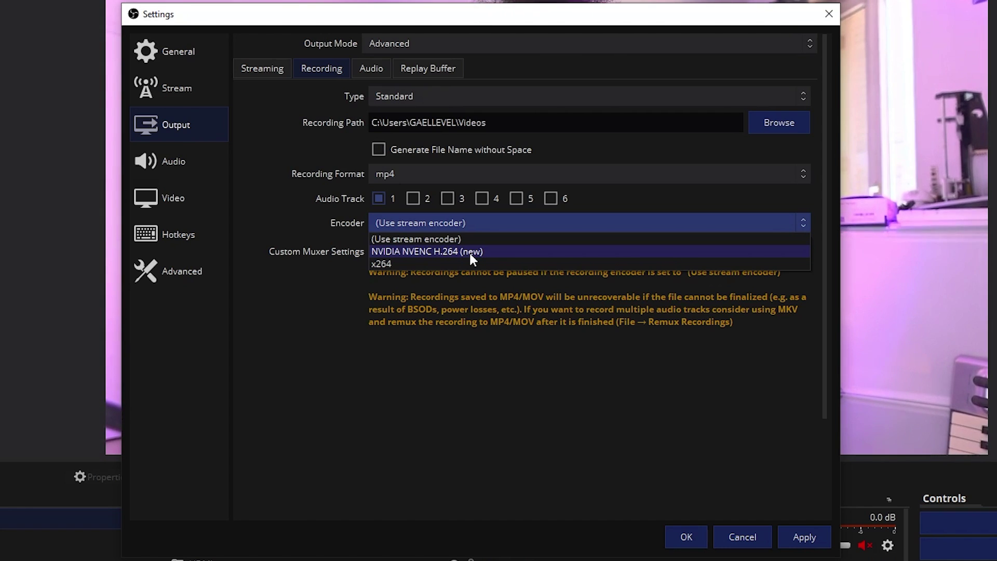
left_click(438, 254)
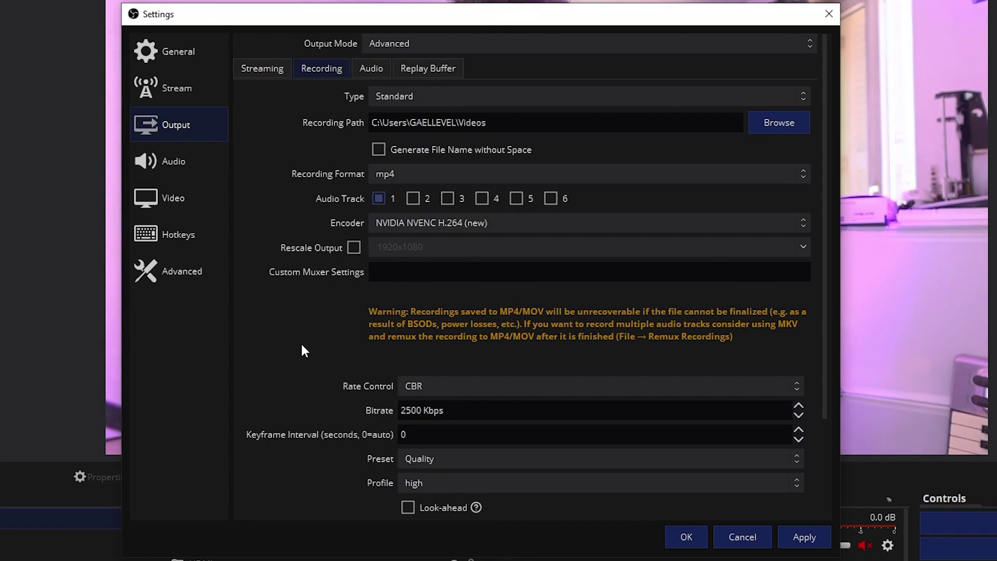
scroll(286, 362, "down", 1)
scroll(289, 366, "down", 2)
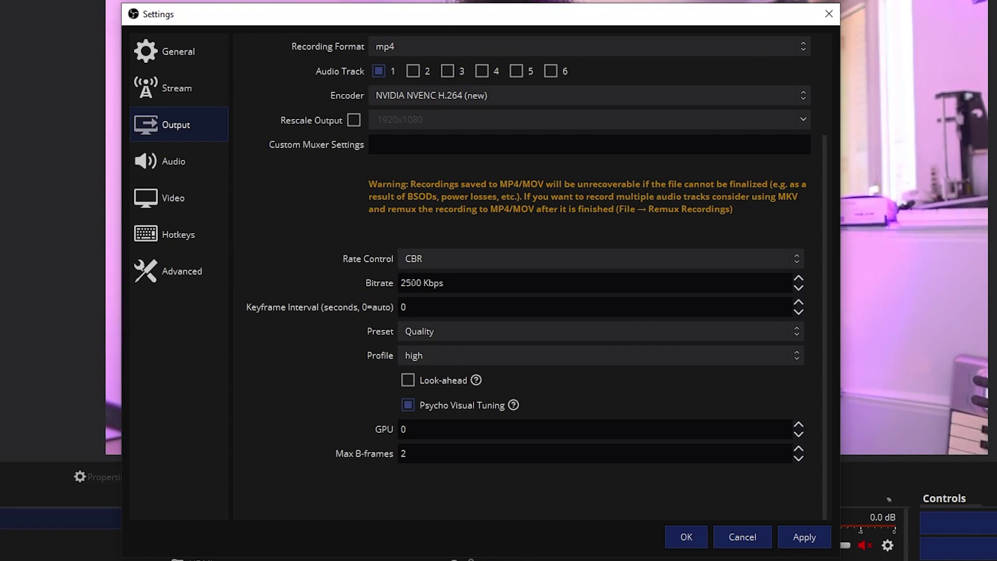
- Set the bitrate to 20000 Kbps and the preset to Max Quality
key("BackSpace")
type("0")
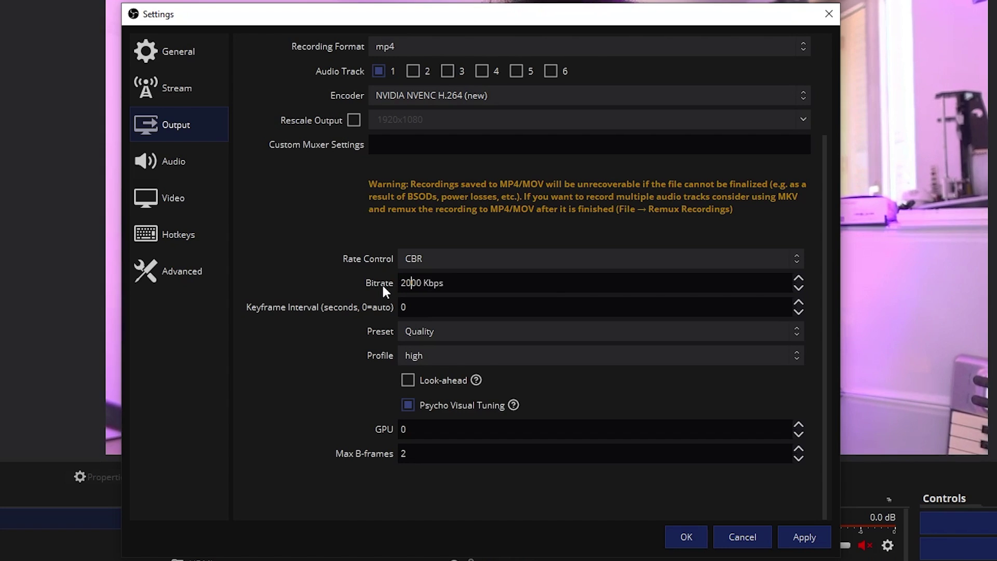
type("0")
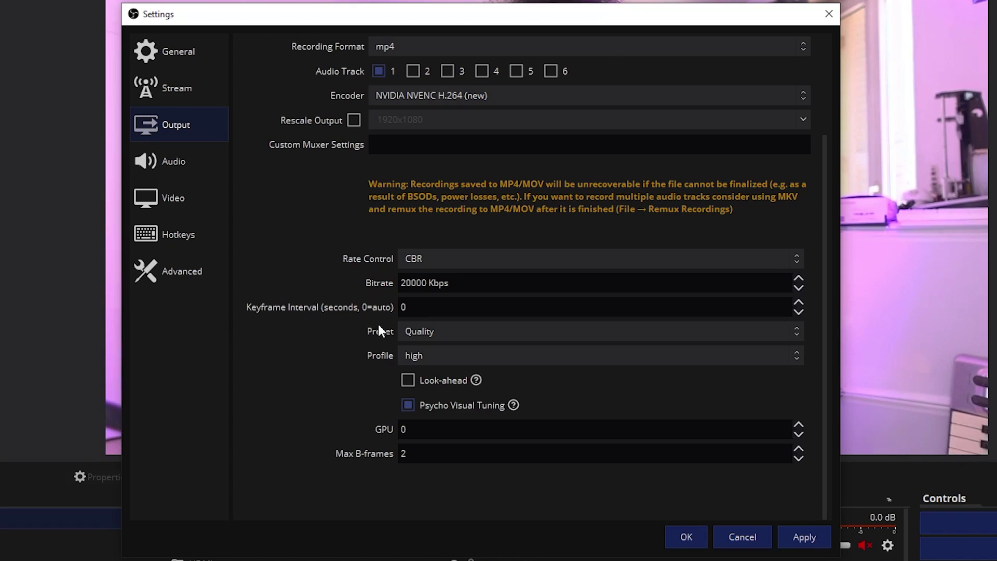
left_click(441, 331)
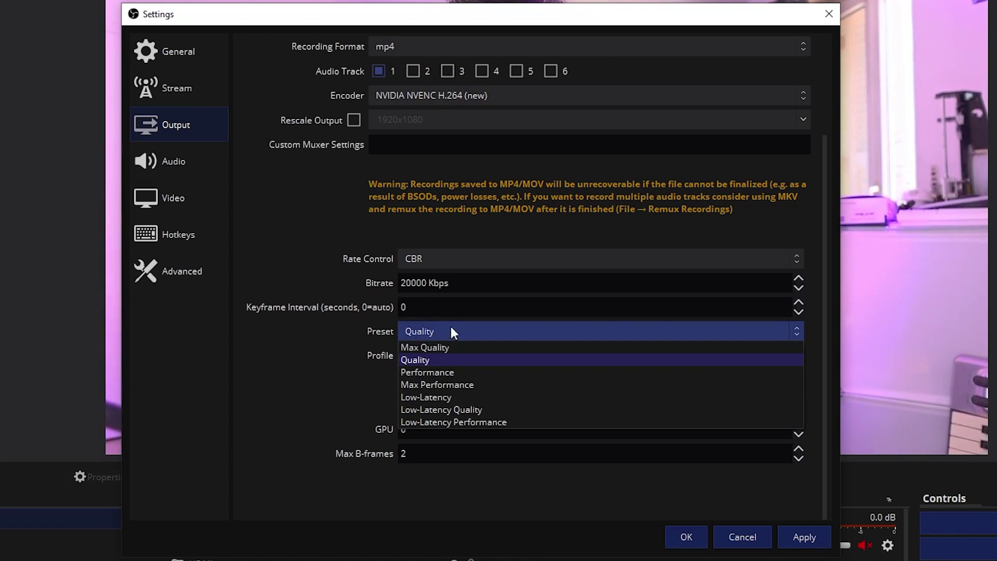
left_click(450, 344)
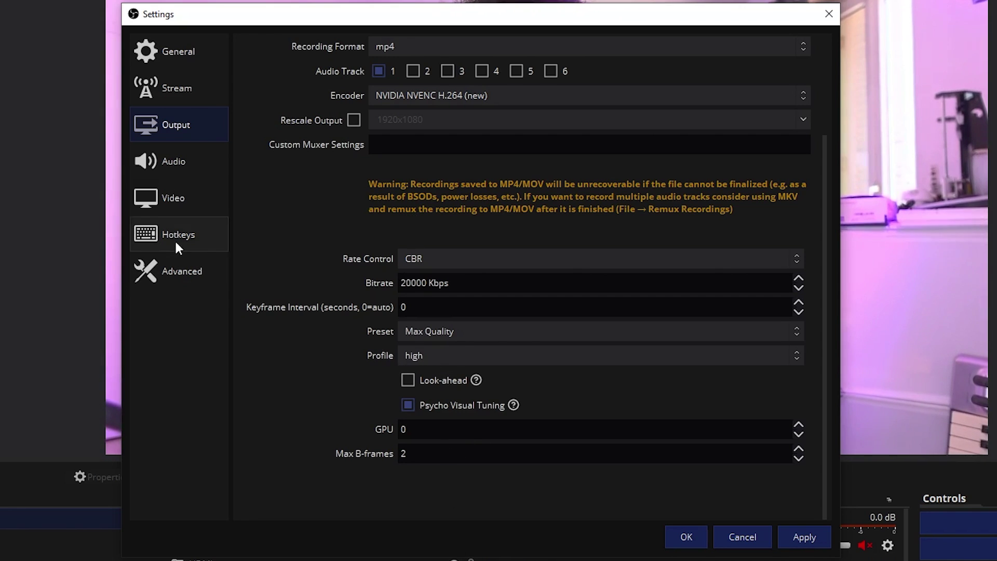
left_click(191, 199)
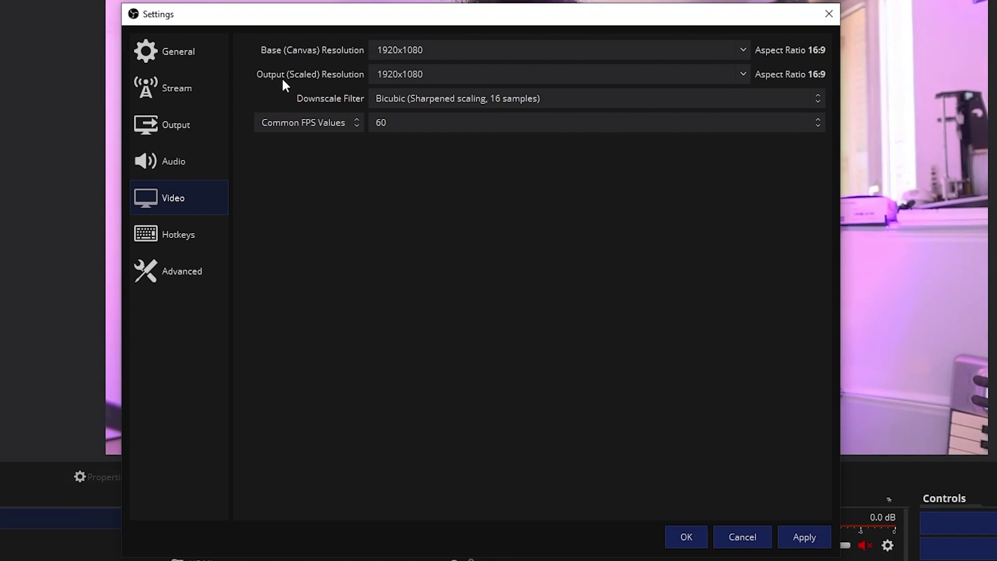
left_click(743, 73)
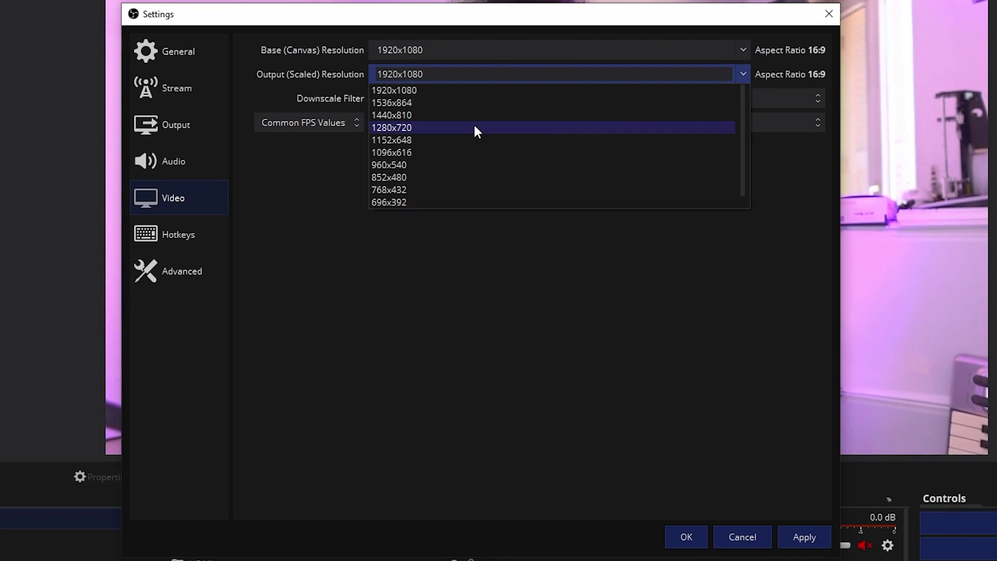
left_click(362, 294)
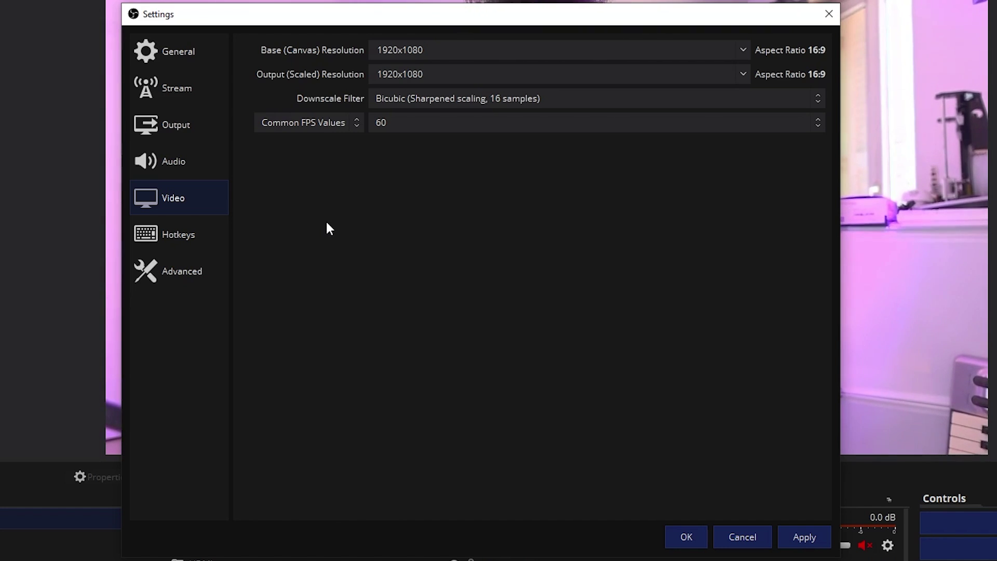
left_click(742, 74)
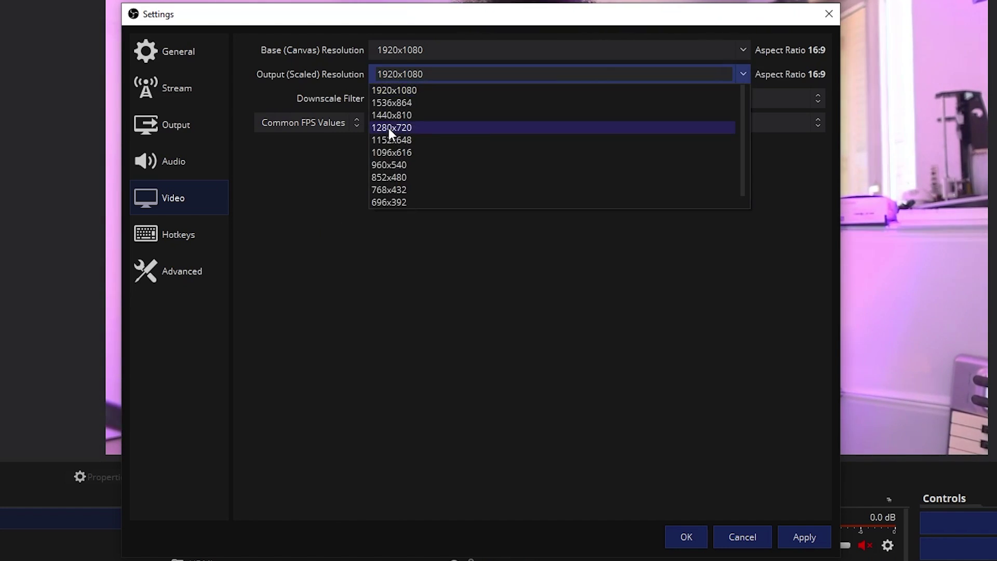
key("Escape")
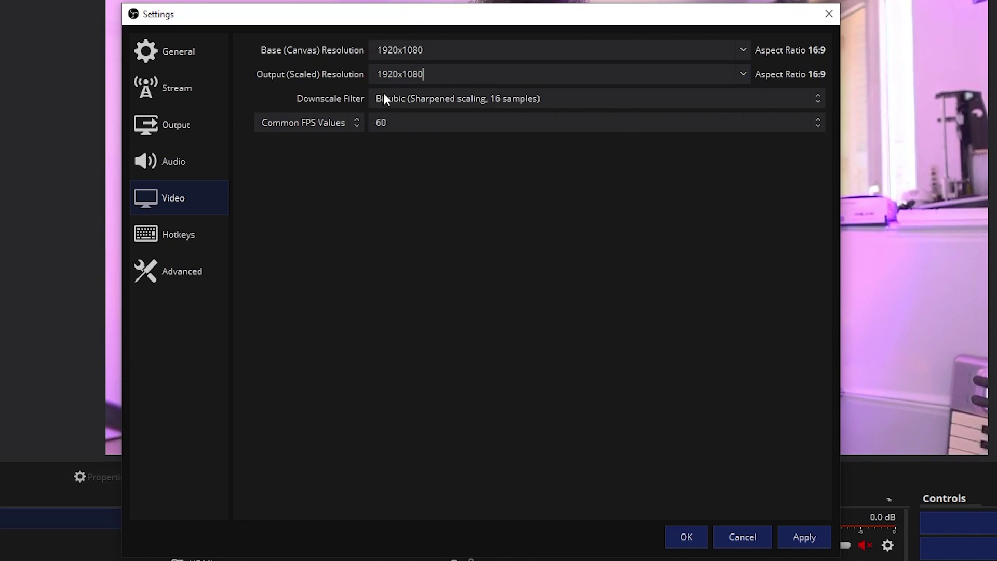
left_click(804, 103)
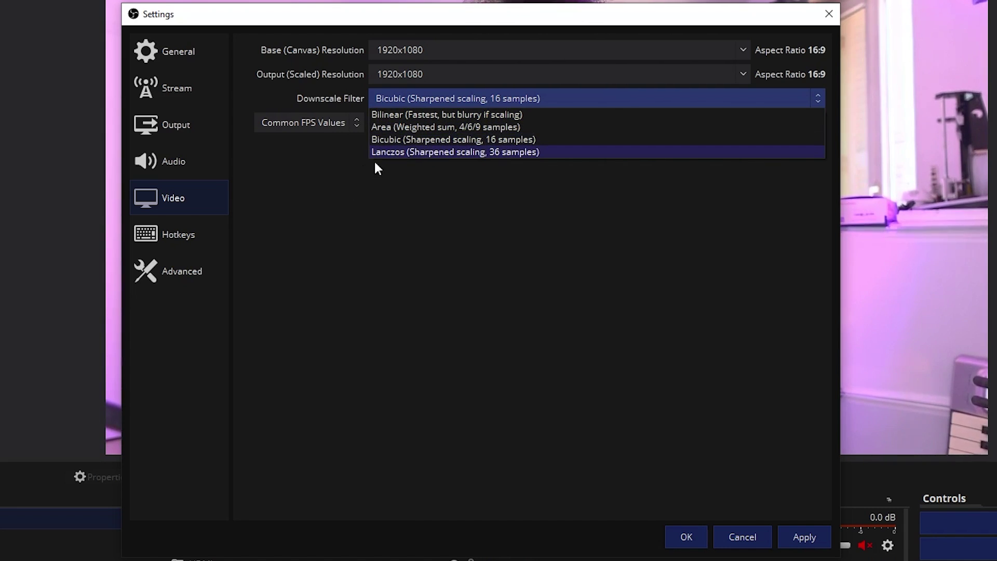
- Keep the Bicubic filter, then check the Audio page's microphone stays Mic MAONO
left_click(321, 161)
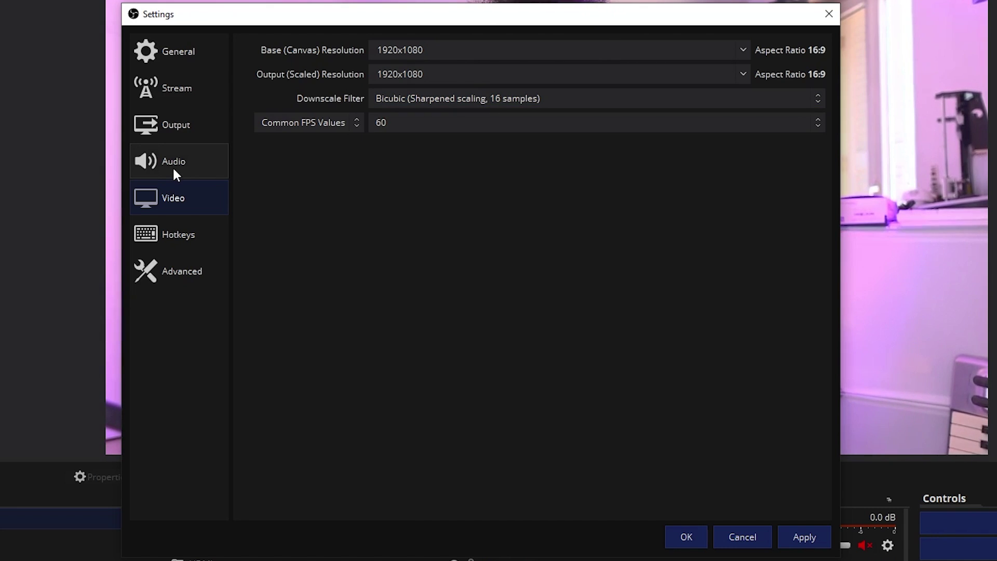
left_click(174, 167)
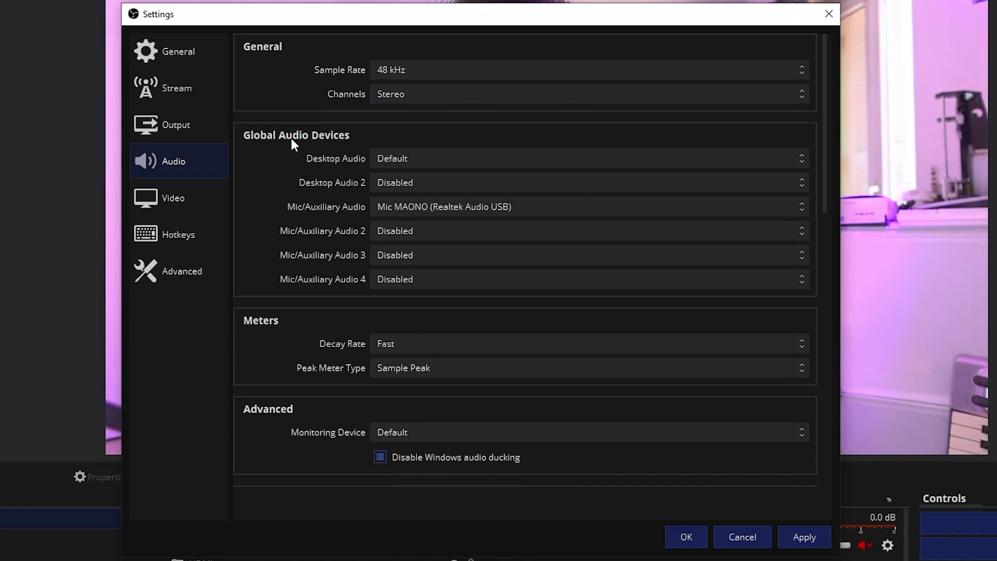
left_click_drag(457, 16, 478, 2)
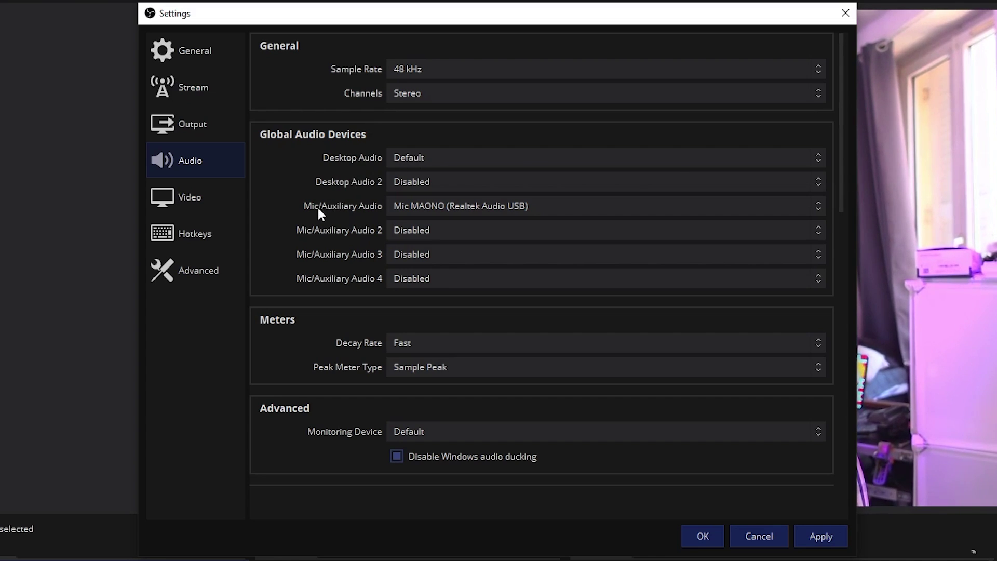
left_click(562, 210)
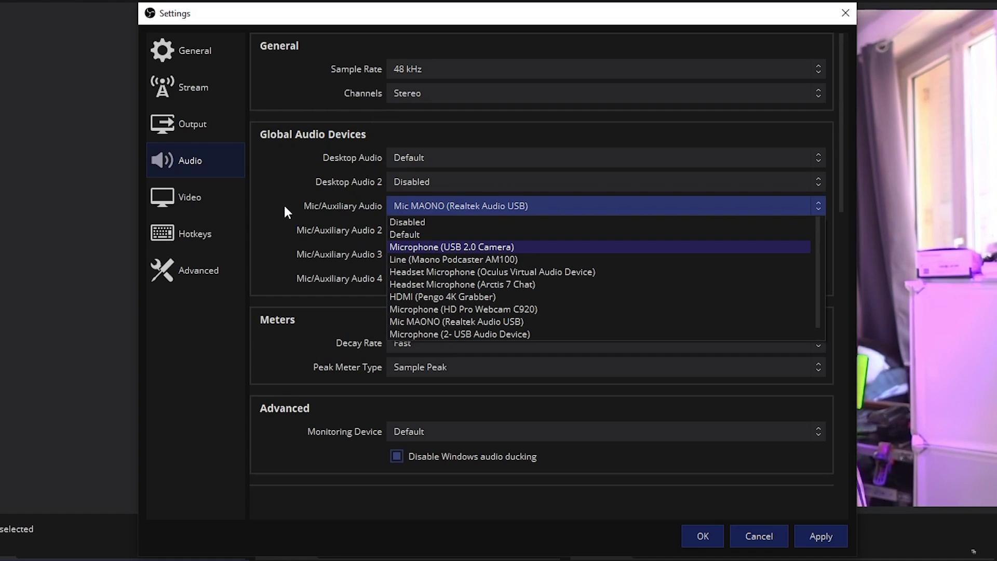
left_click(284, 204)
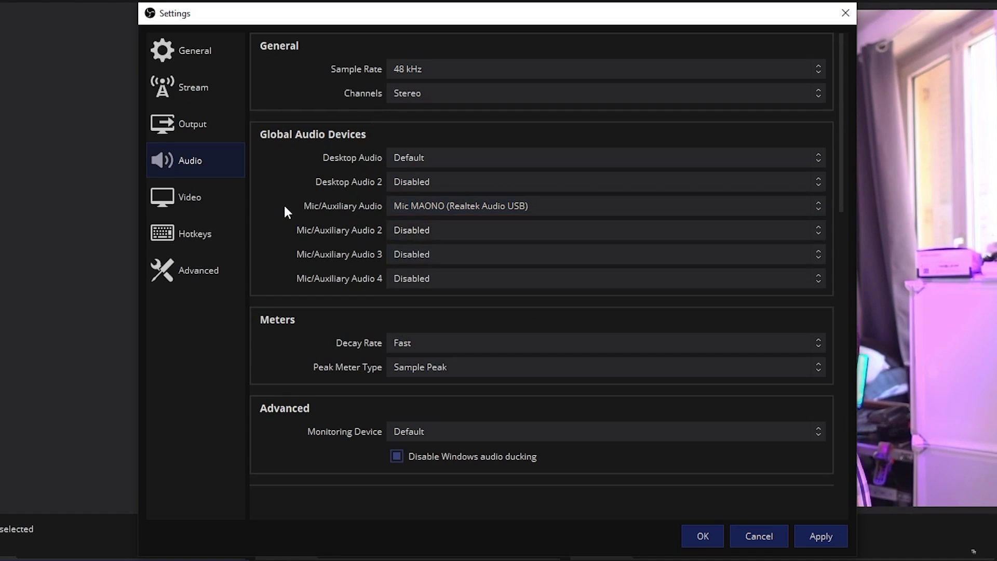
- Move down the settings sidebar to the Hotkeys page
key("Down")
key("Down")
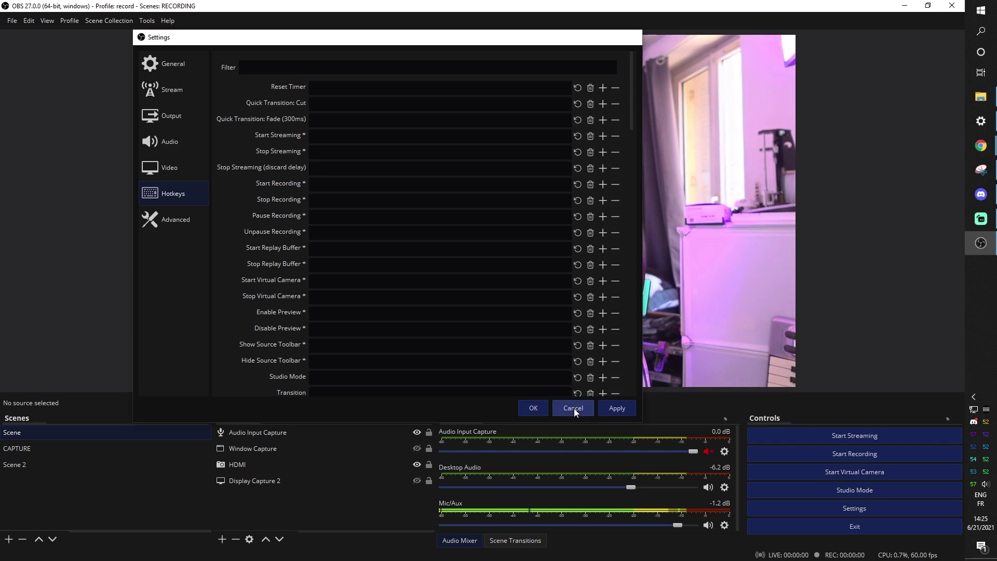
- Close Settings and add a new scene named Scene 3
left_click(572, 408)
left_click(8, 538)
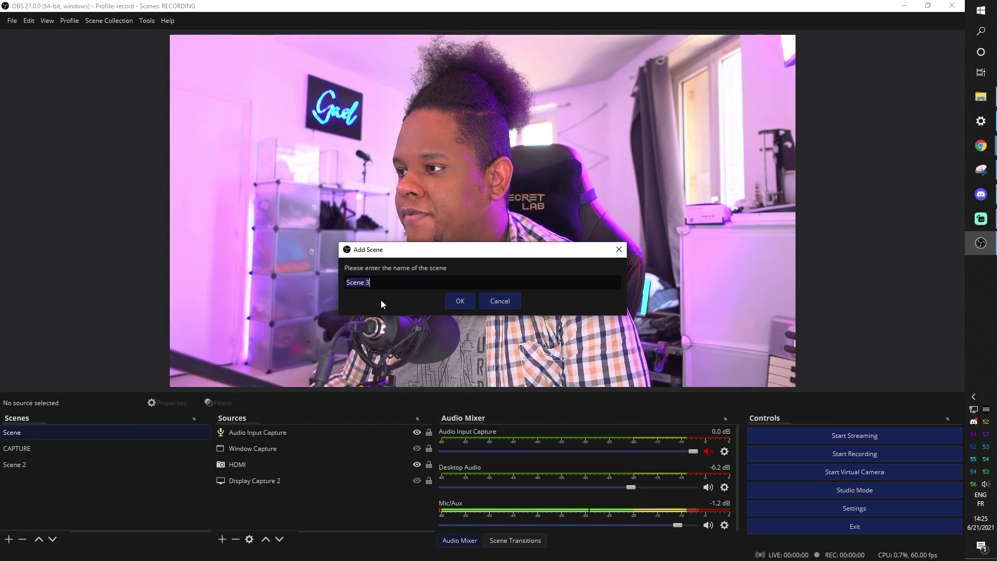
left_click(457, 301)
- Add a Game Capture source to Scene 3, switching its mode to capture a specific window
left_click(221, 539)
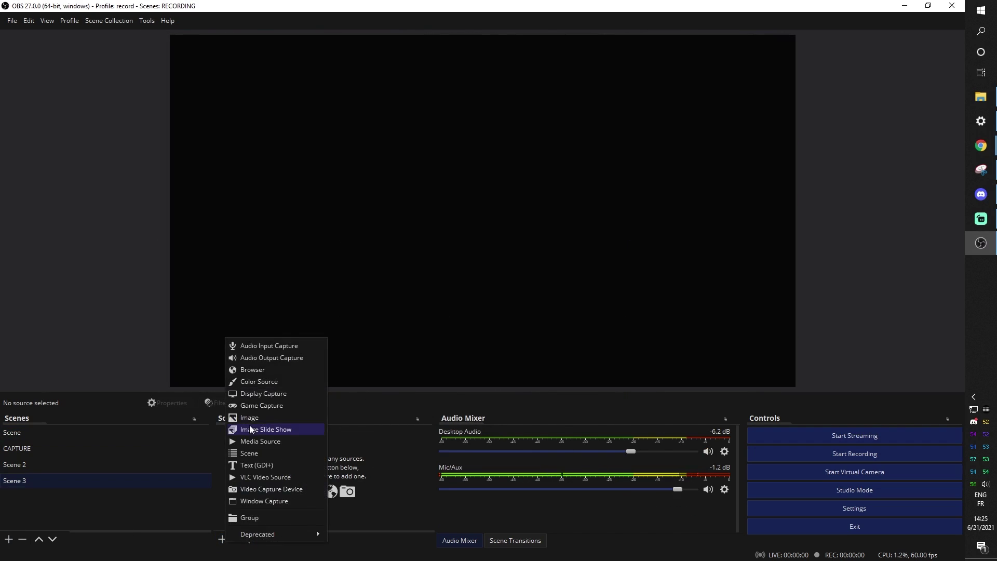
left_click(254, 404)
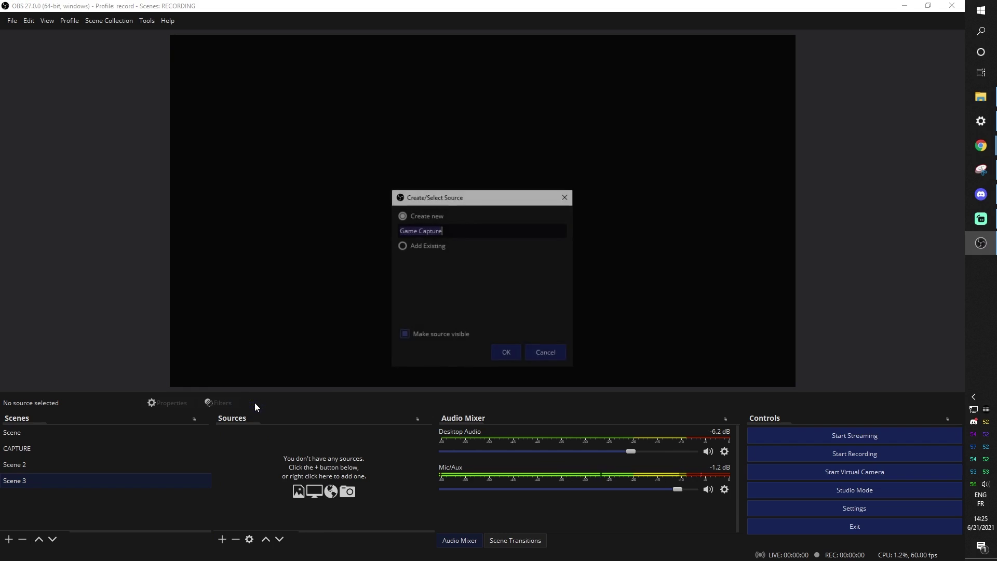
left_click(508, 354)
left_click(498, 346)
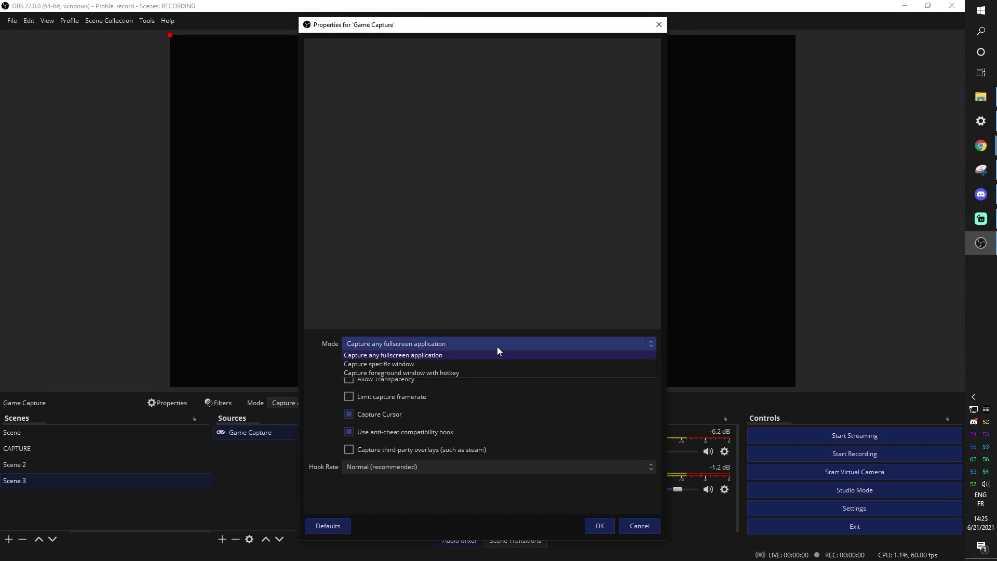
left_click(466, 364)
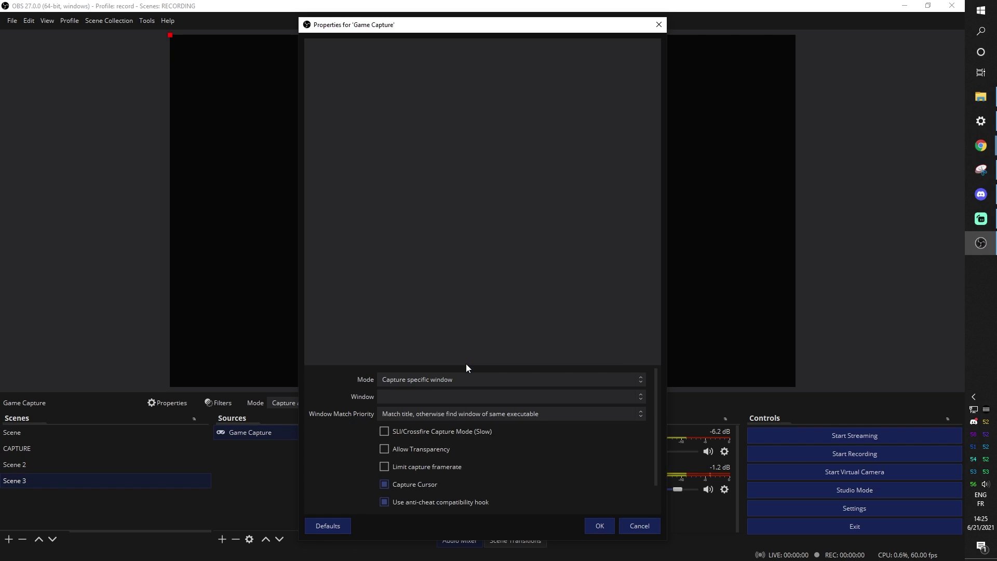
left_click(444, 397)
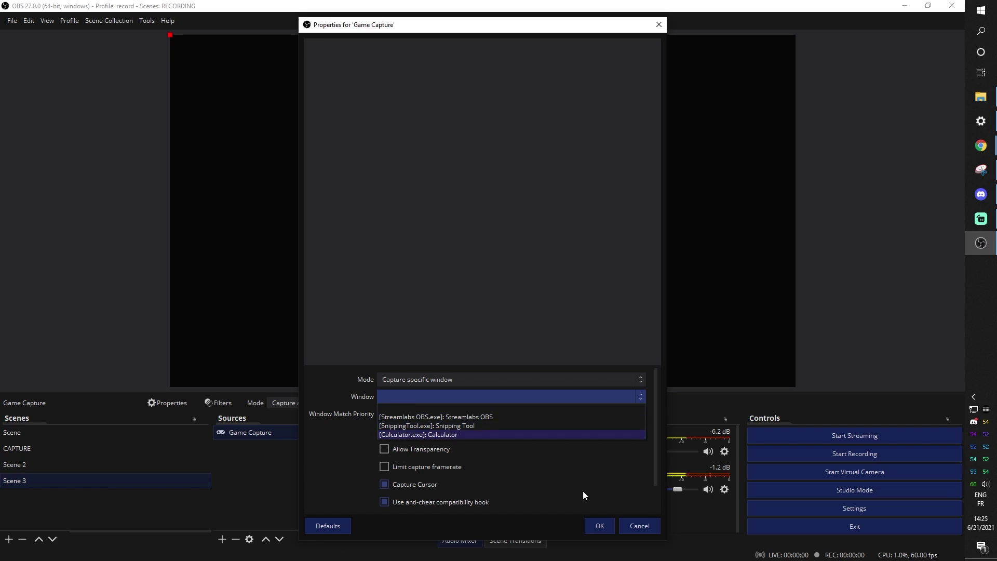
left_click(618, 525)
- Dismiss the Game Capture properties and scroll Gumroad to the overlay product grid
left_click(629, 525)
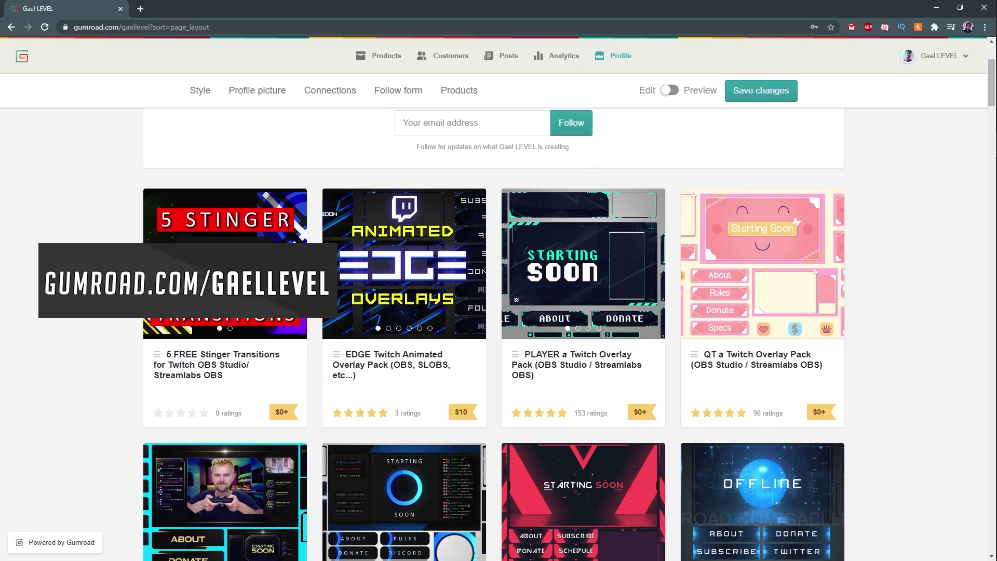
scroll(493, 337, "down", 1)
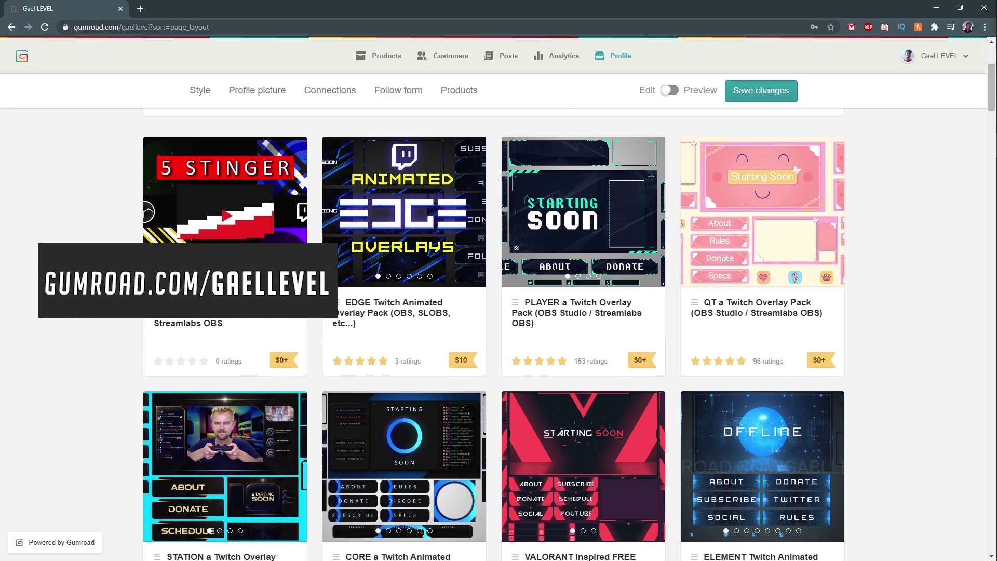